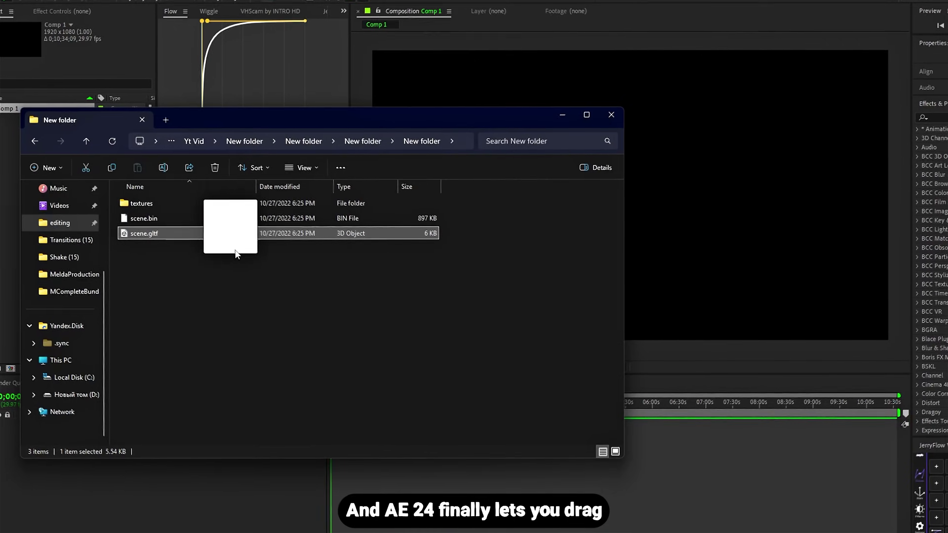
Import a .glb model into Comp 1, then find and download Sketchfab's Retro TV model.
left_click_drag(235, 250, 699, 474)
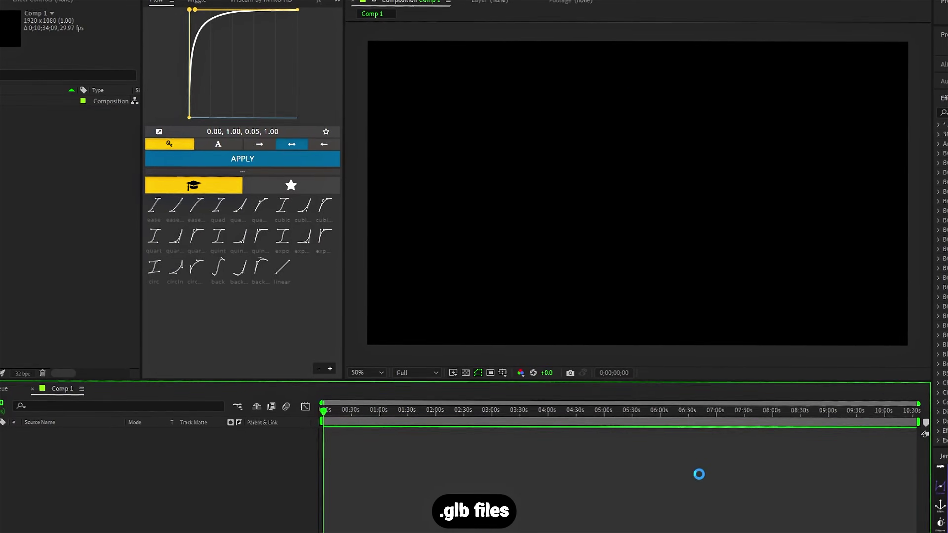
key("Return")
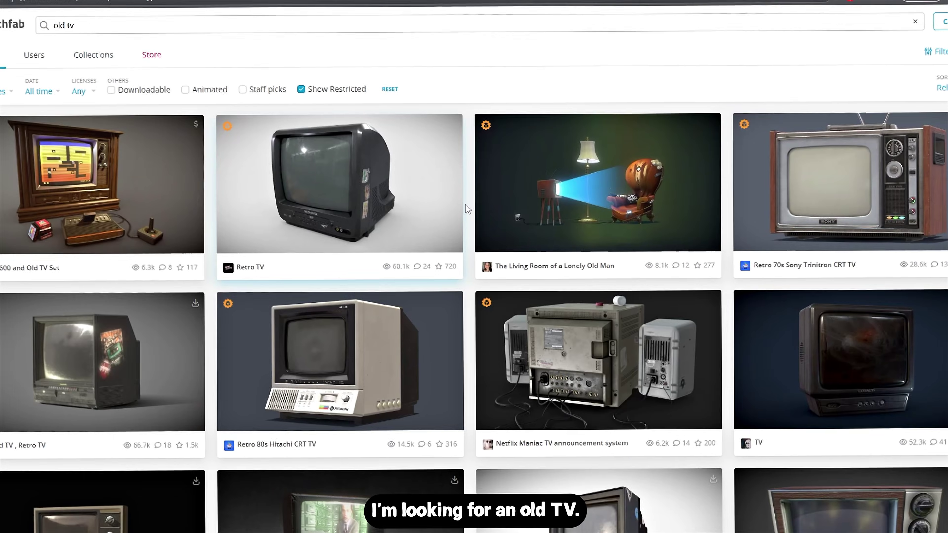
scroll(130, 262, "down", 3)
left_click(130, 262)
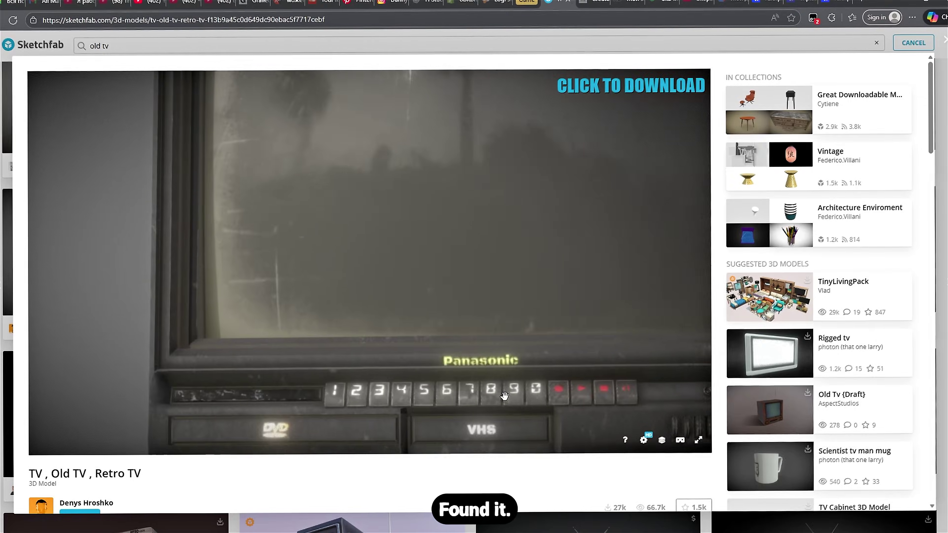
scroll(465, 391, "down", 2)
left_click(239, 307)
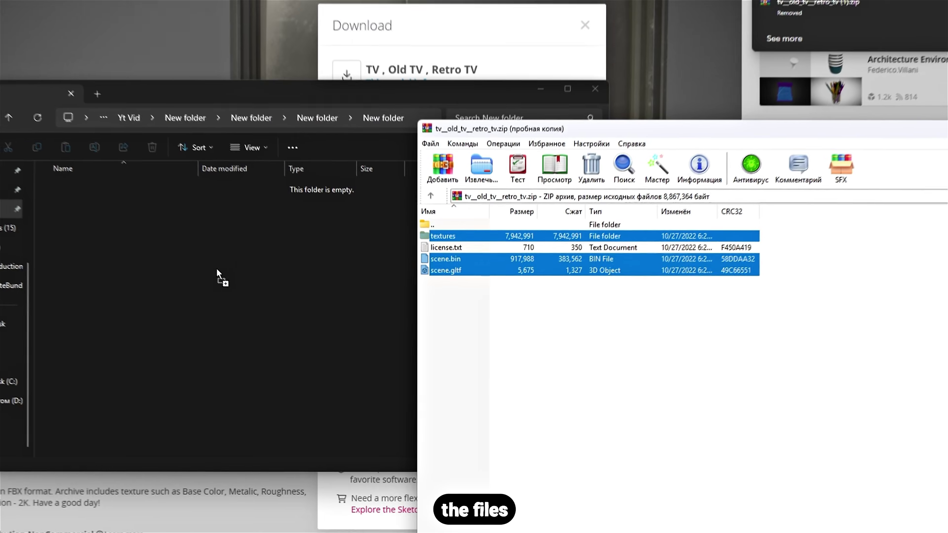
Add the extracted TV scene.gltf file to Comp 1 and confirm Model Settings.
left_click(167, 285)
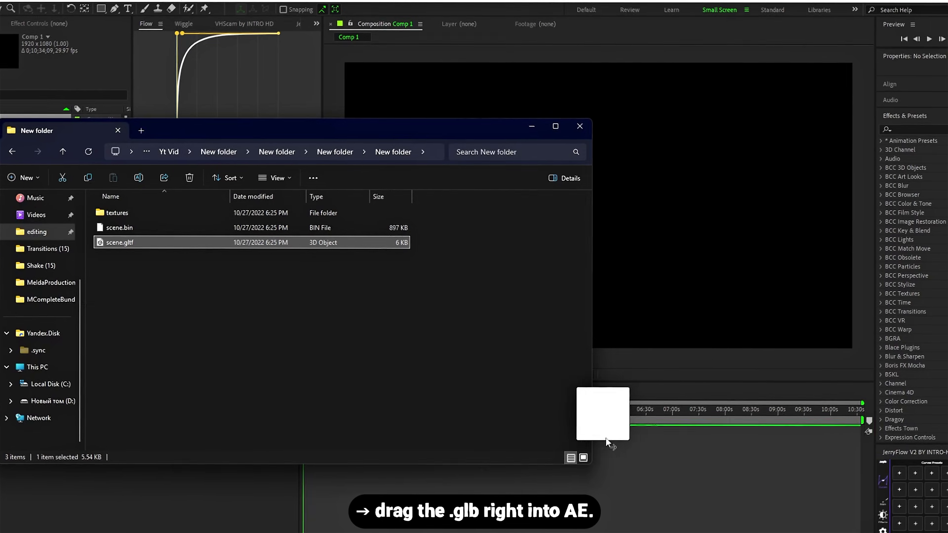
left_click_drag(603, 434, 666, 477)
key("Return")
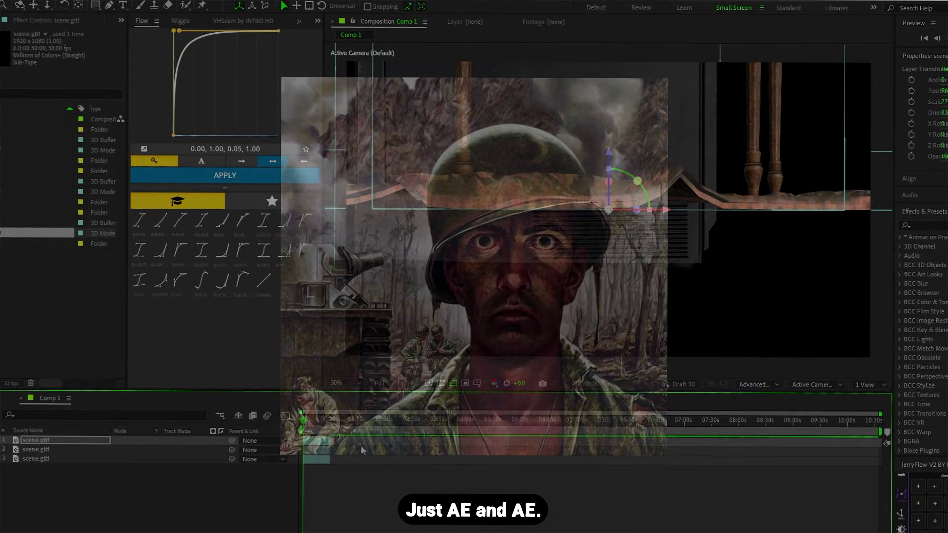
Create Camera 1 via New > Camera with the default 50mm two-node settings.
right_click(384, 428)
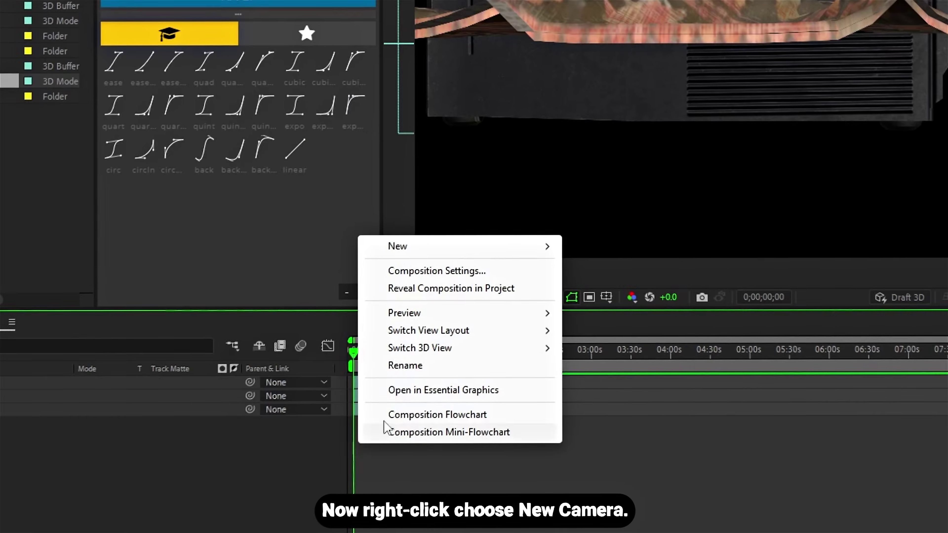
mouse_move(434, 244)
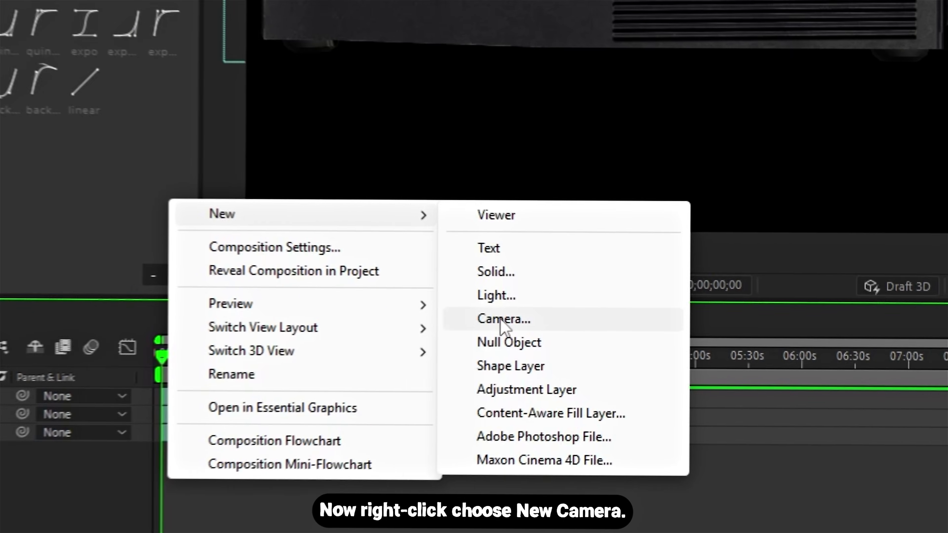
left_click(502, 320)
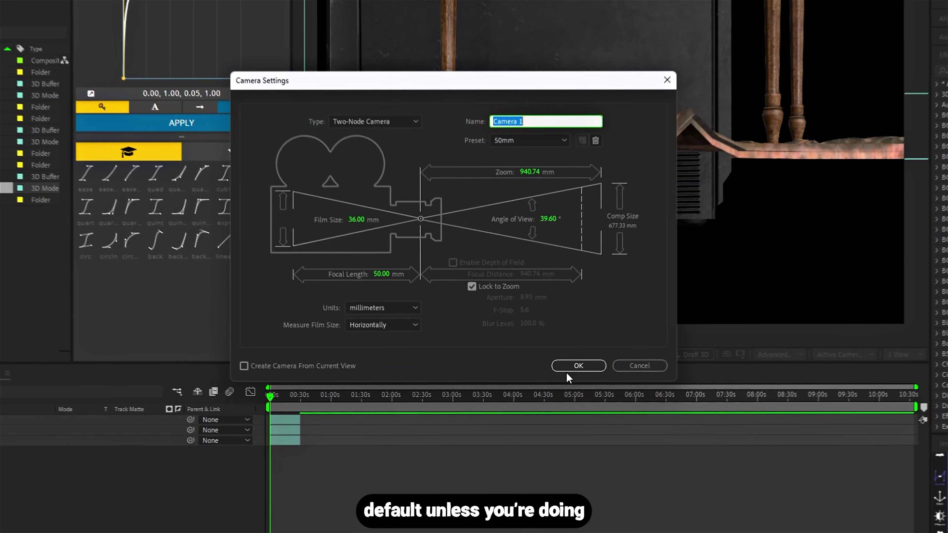
left_click(570, 367)
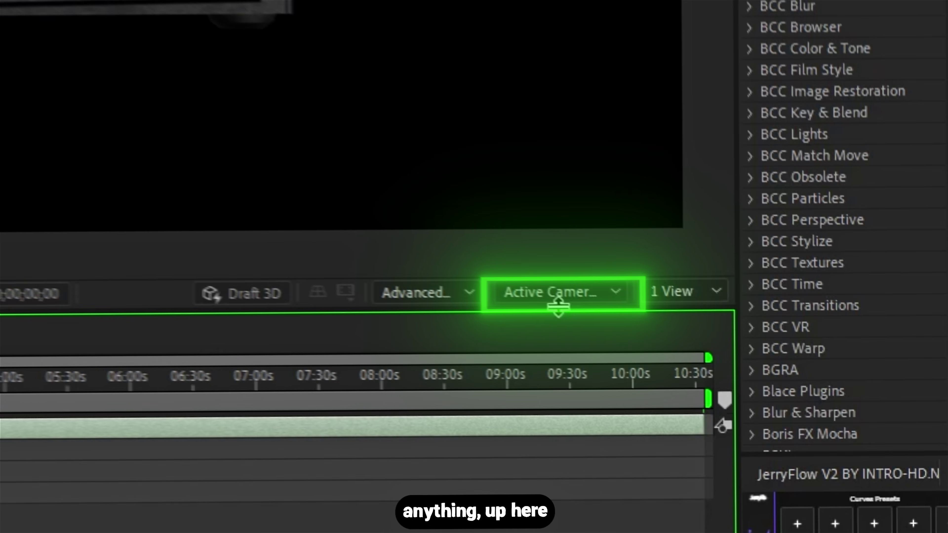
Switch the viewer to Custom View 1, select scene.gltf, and orbit around the table and rug.
left_click(524, 270)
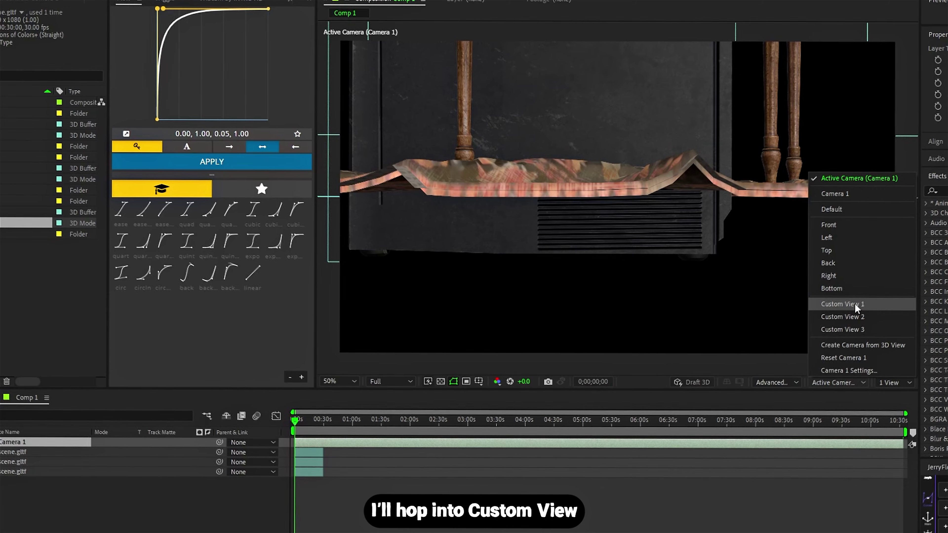
left_click(835, 303)
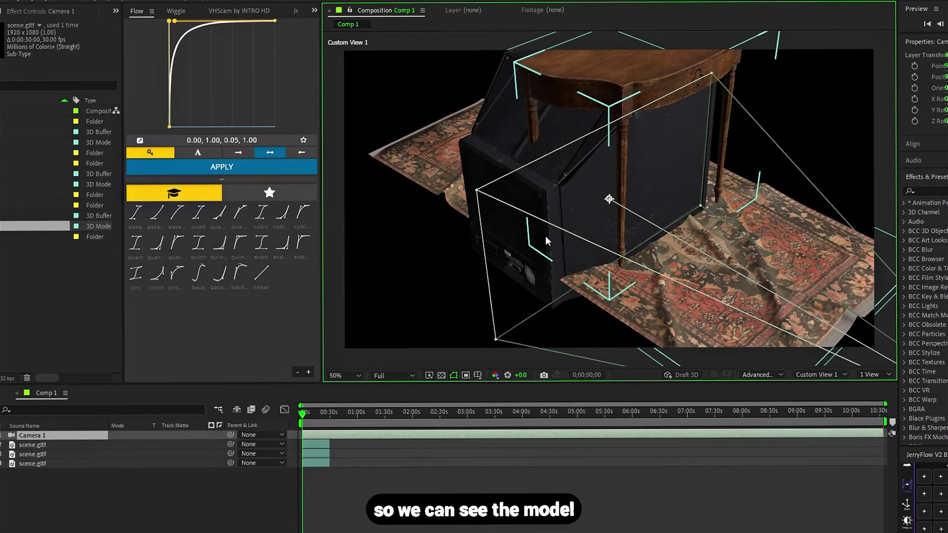
left_click(616, 283)
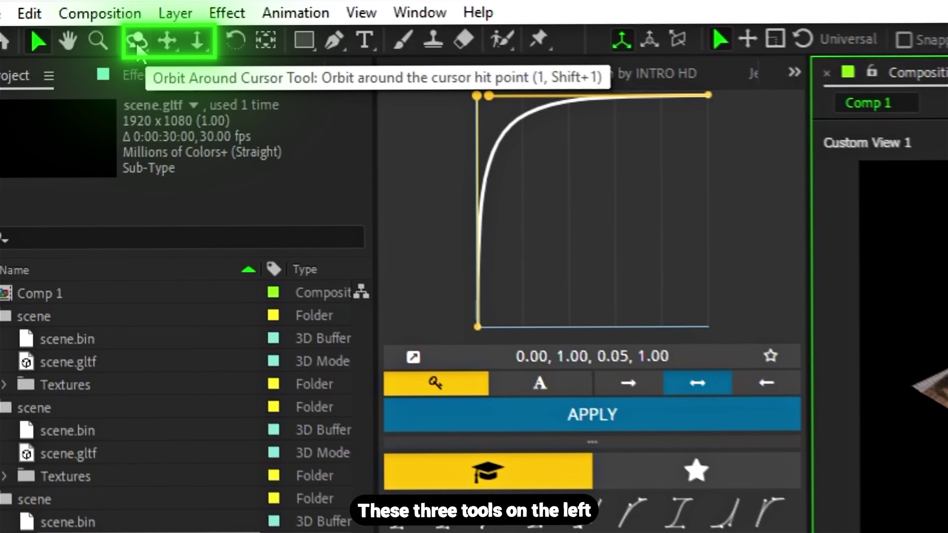
left_click(136, 42)
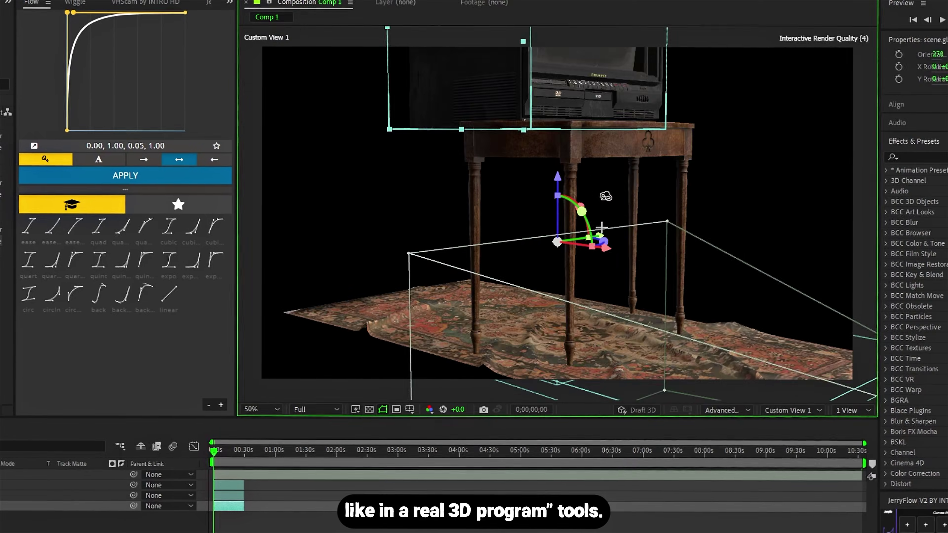
left_click_drag(606, 196, 541, 194)
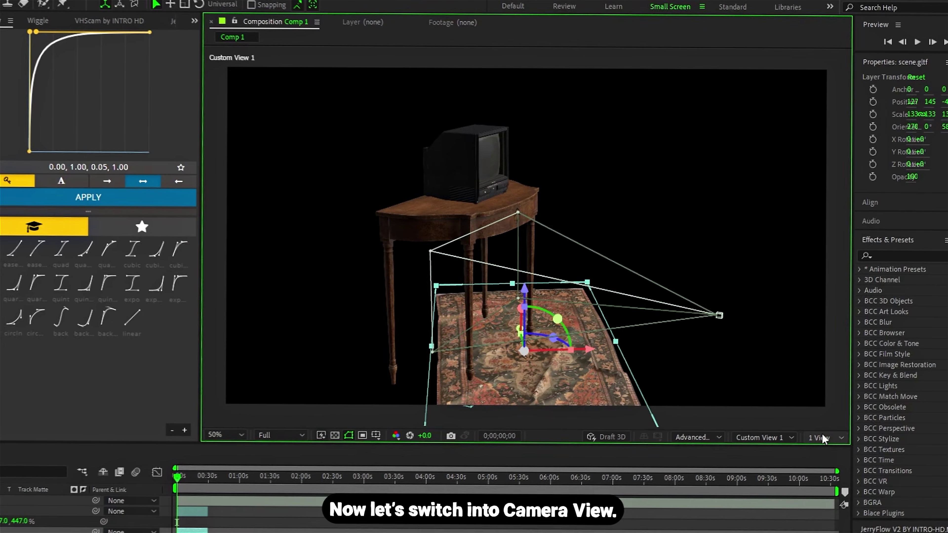
View the scene through Active Camera and expand Camera 1's Camera Options.
left_click(758, 452)
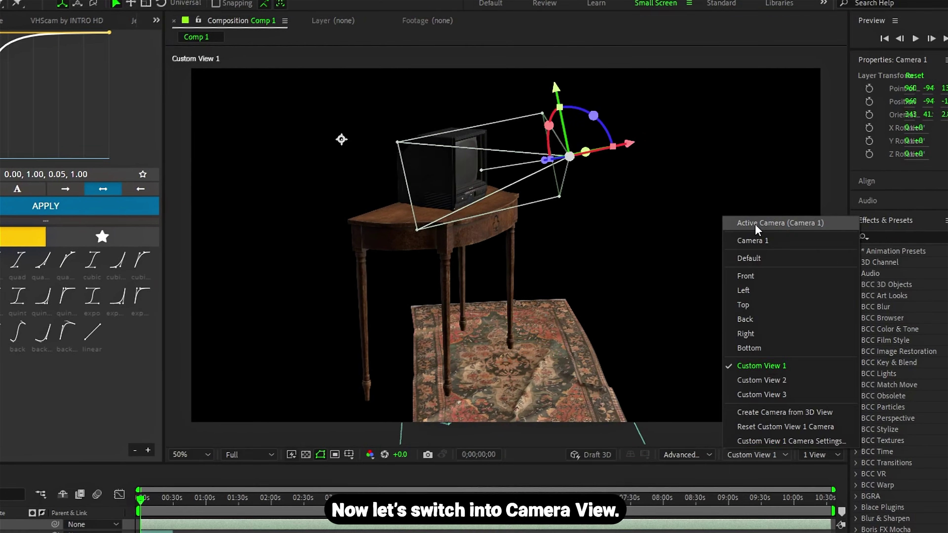
left_click(787, 161)
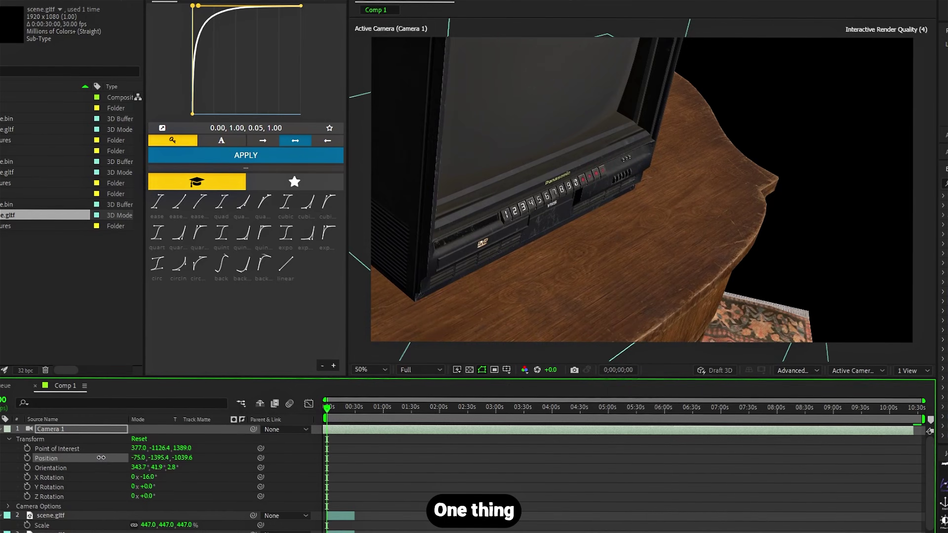
left_click(6, 505)
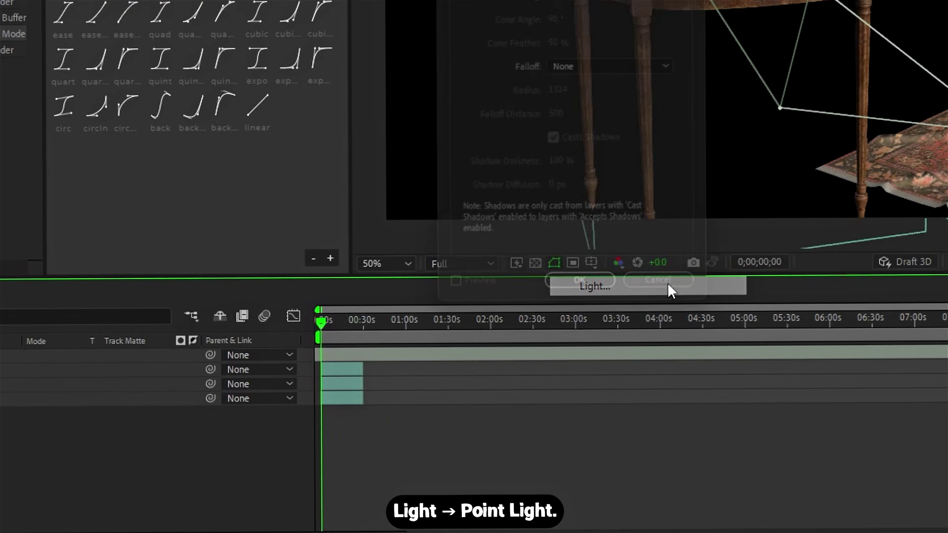
Create a Point light with warm colour F9D89E.
left_click(414, 144)
left_click(425, 209)
left_click(387, 182)
left_click(124, 239)
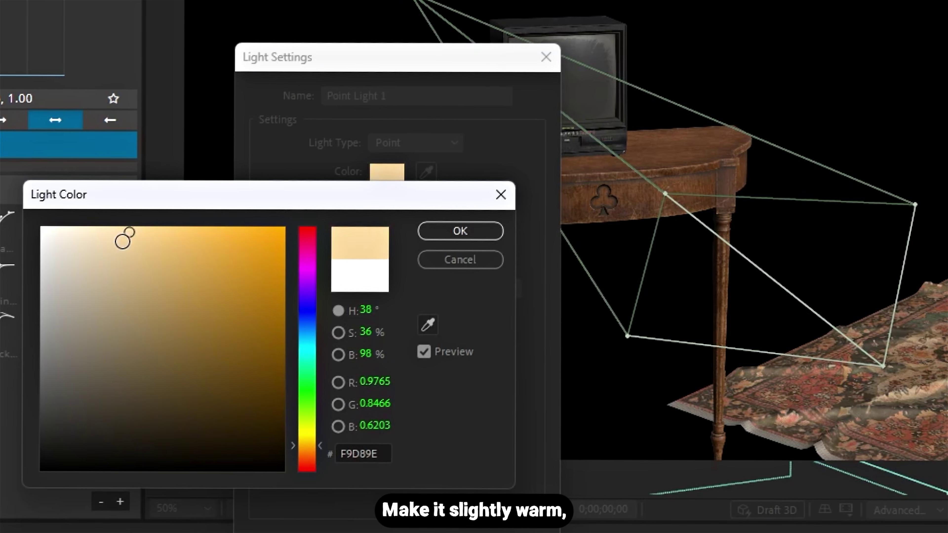
left_click(460, 230)
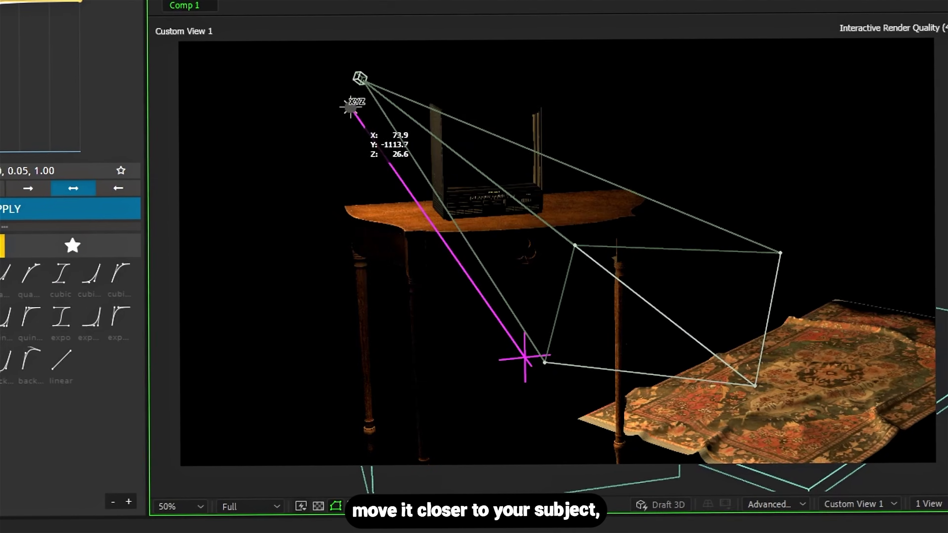
Give the light Smooth falloff, Radius 1401, Falloff Distance 1977, and view through Active Camera.
left_click(224, 462)
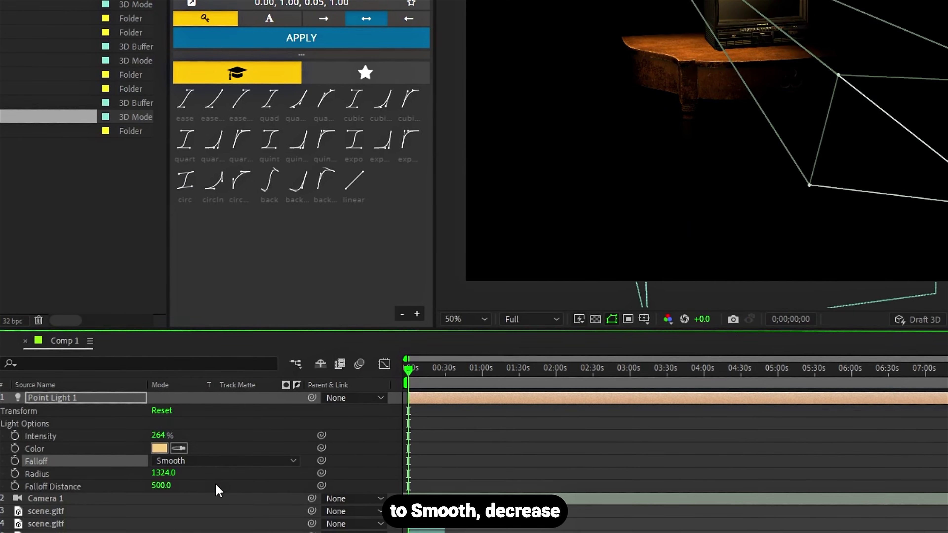
left_click_drag(163, 473, 175, 472)
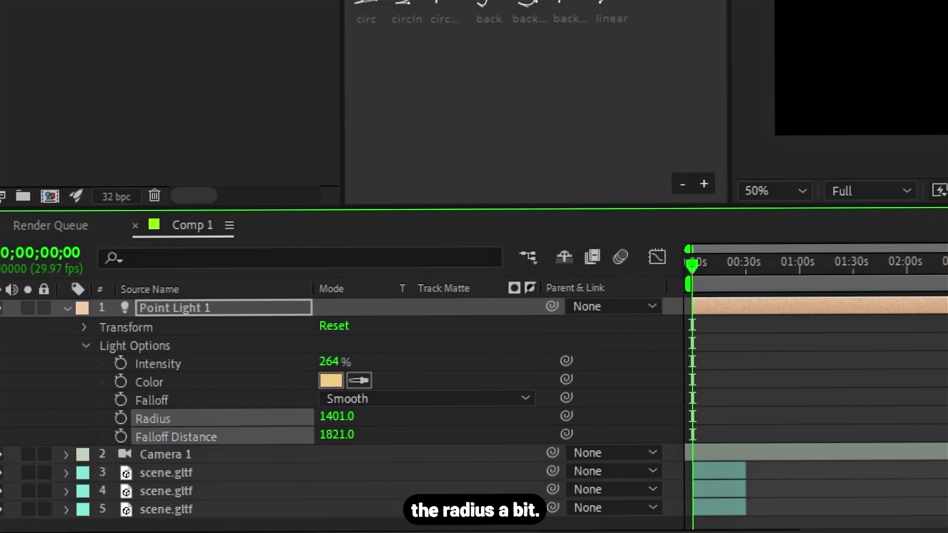
left_click_drag(337, 435, 352, 435)
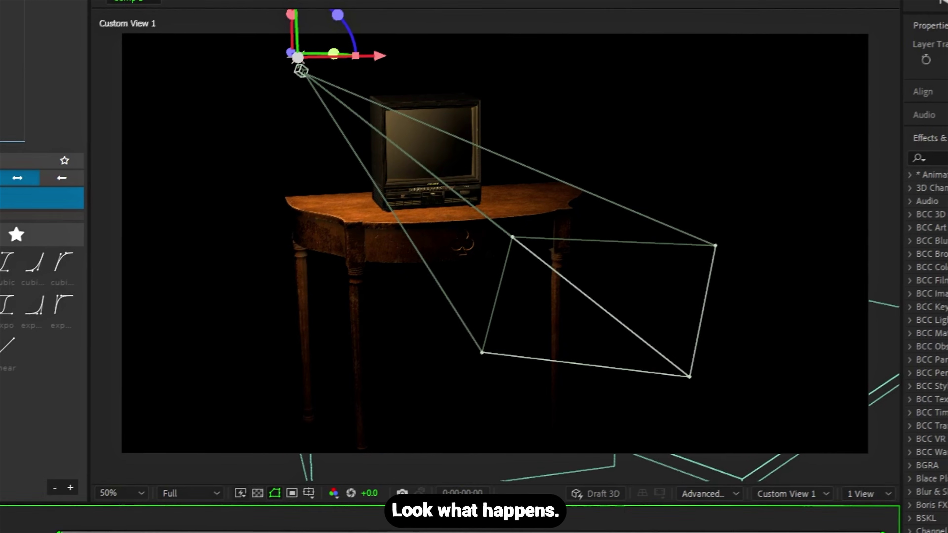
left_click(792, 494)
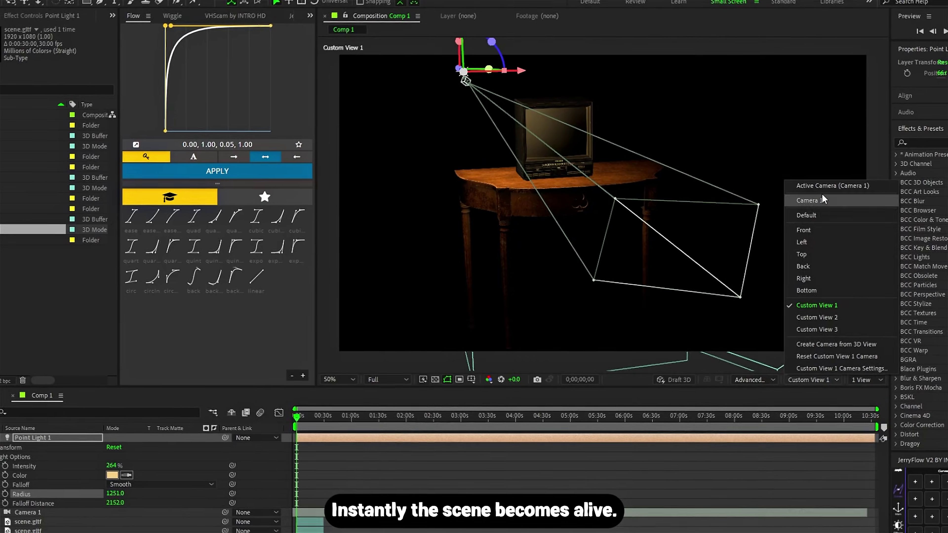
left_click(823, 200)
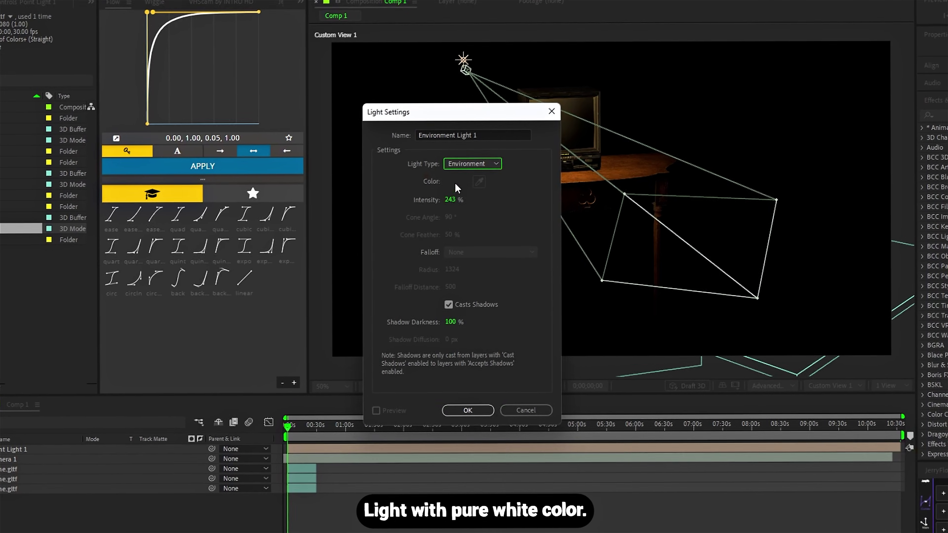
Add a white environment light, a 549% parallel light with no falloff, and a second point light.
left_click(468, 410)
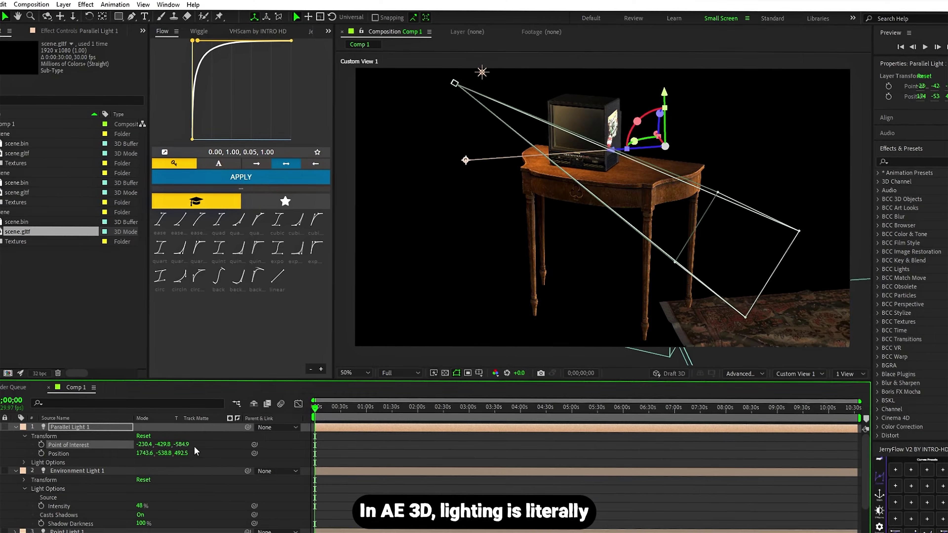
left_click(162, 500)
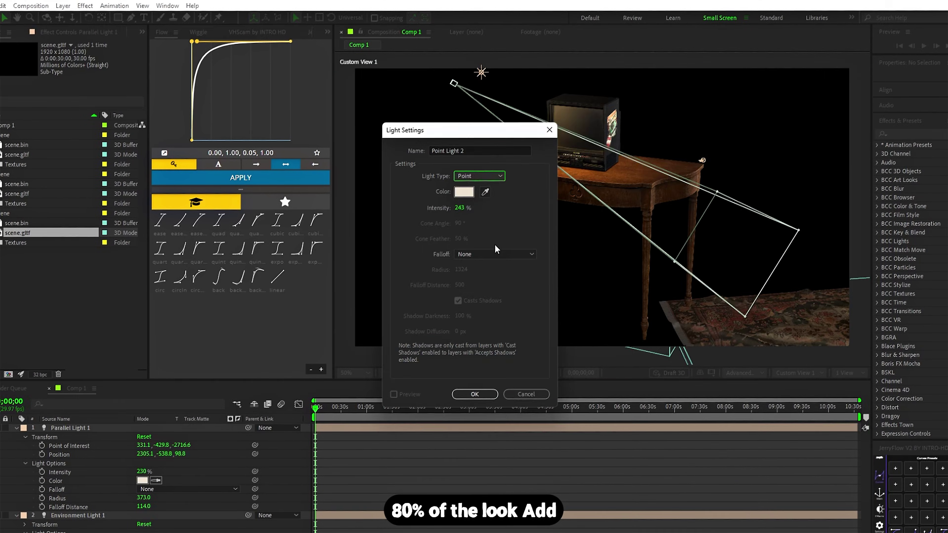
key("Return")
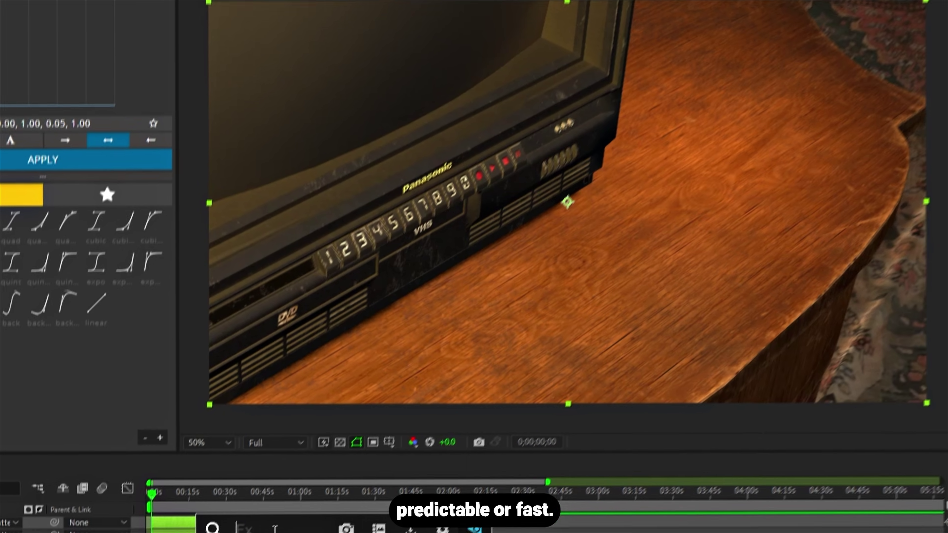
Apply Depth Scanner and Instant 4K to the duplicate pre-comp.
key("ctrl+space")
type("de")
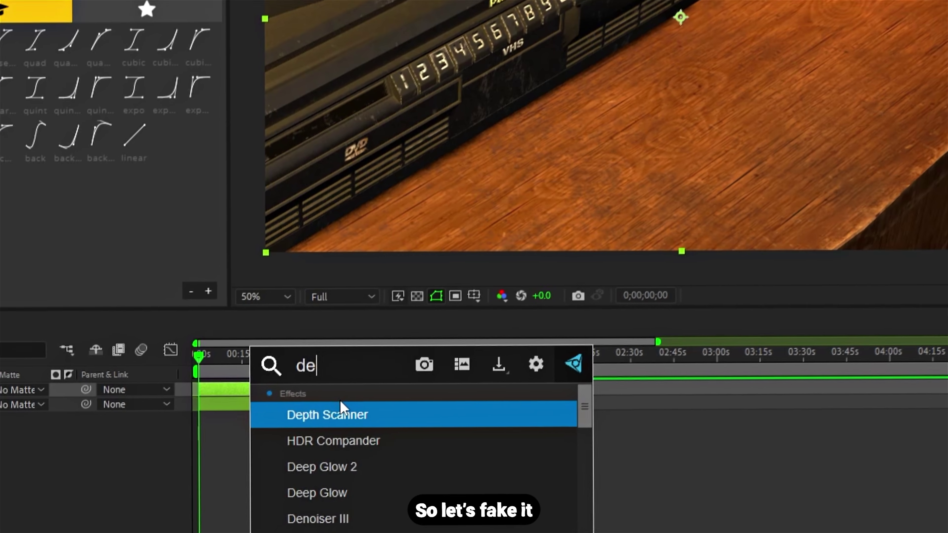
left_click(310, 392)
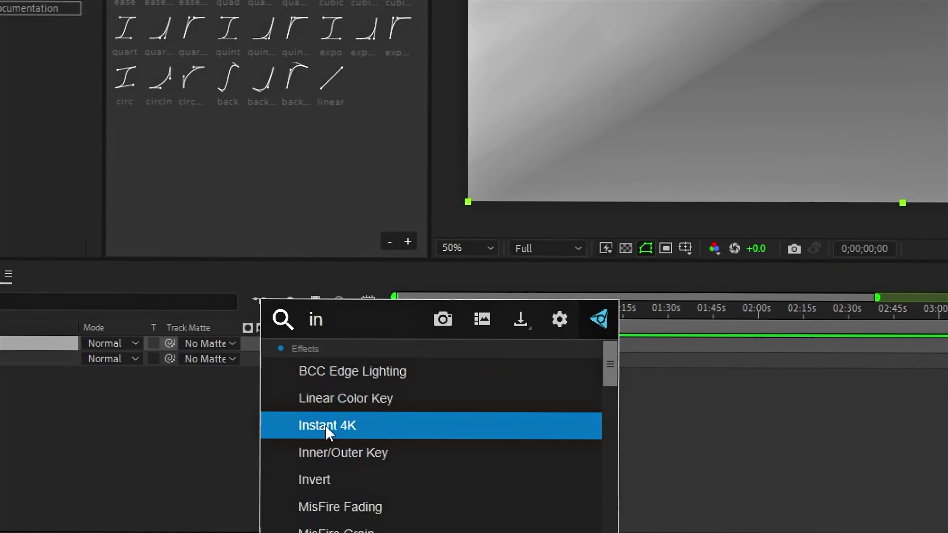
left_click(300, 426)
Add Levels to the depth map and raise Input Black to 0.210.
key("ctrl+space")
type("leve")
left_click(387, 374)
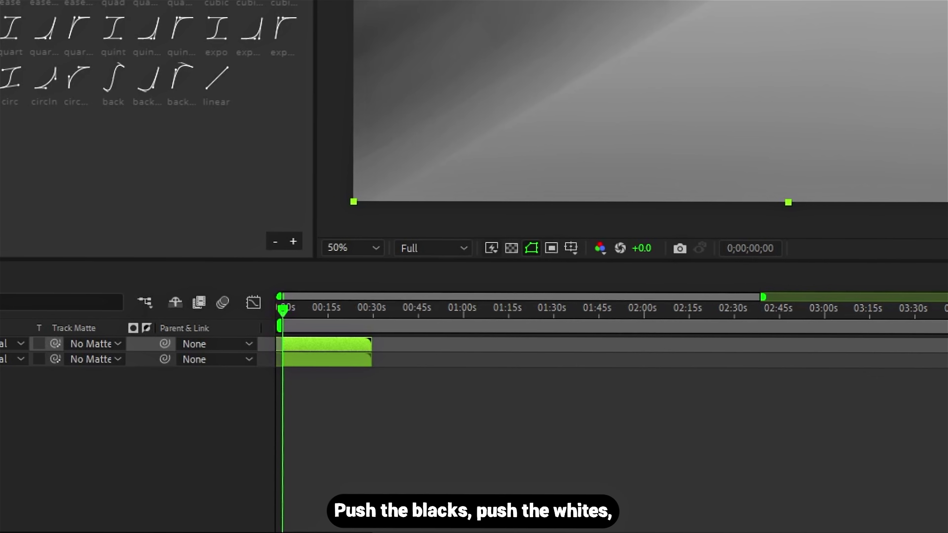
left_click_drag(123, 386, 164, 383)
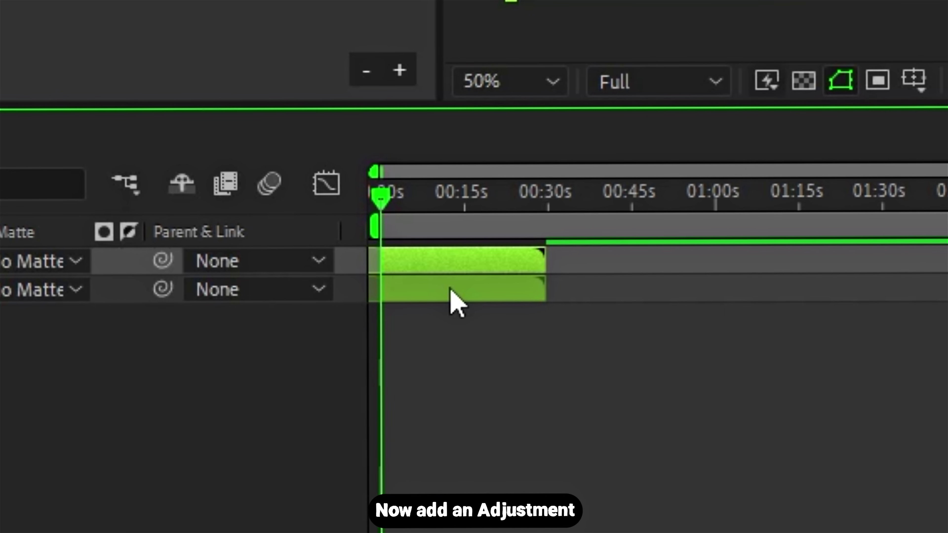
Add an adjustment layer track-matted to the depth pre-comp and apply Gaussian Blur.
key("ctrl+alt+y")
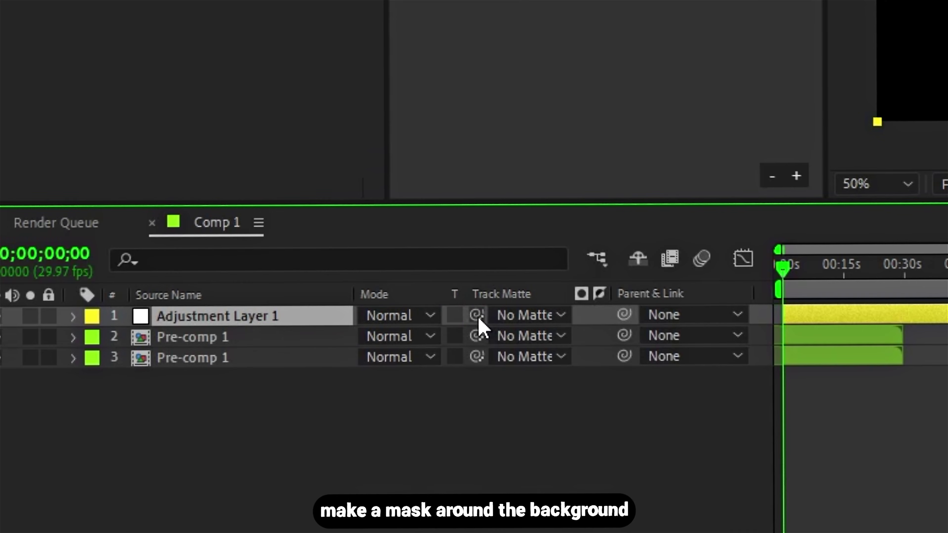
left_click_drag(477, 315, 149, 338)
key("ctrl+space")
type("blu")
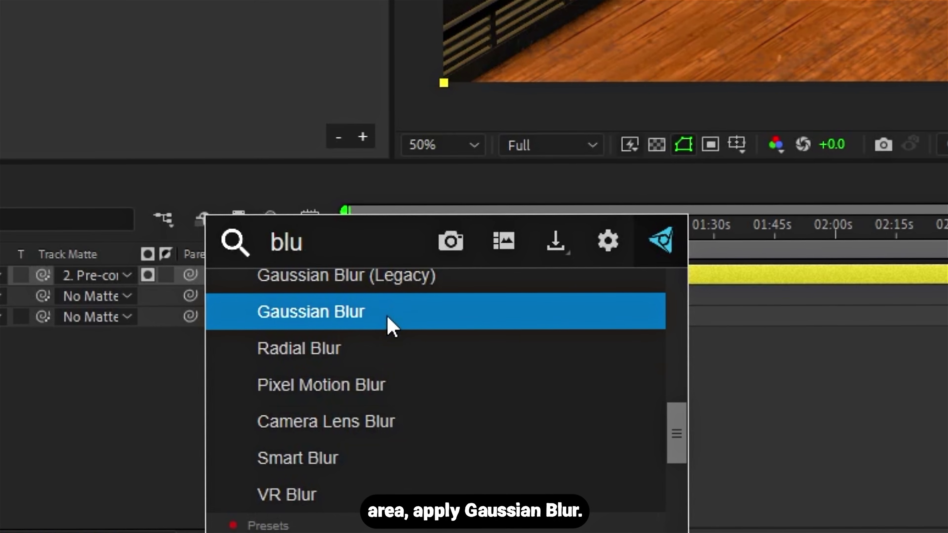
left_click(387, 318)
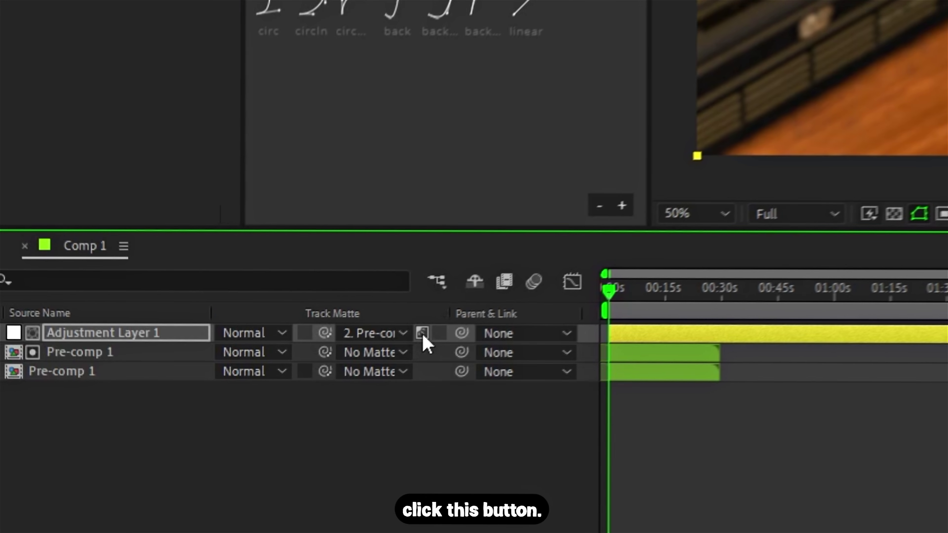
Switch the matte to Luma and fine-tune the depth map's Levels to shift focus.
left_click(261, 439)
left_click(74, 329)
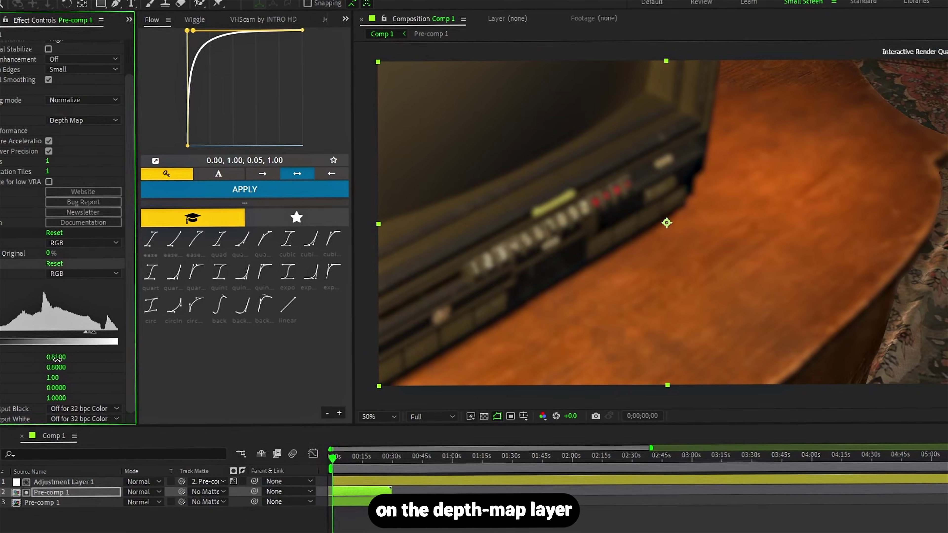
left_click_drag(57, 358, 56, 358)
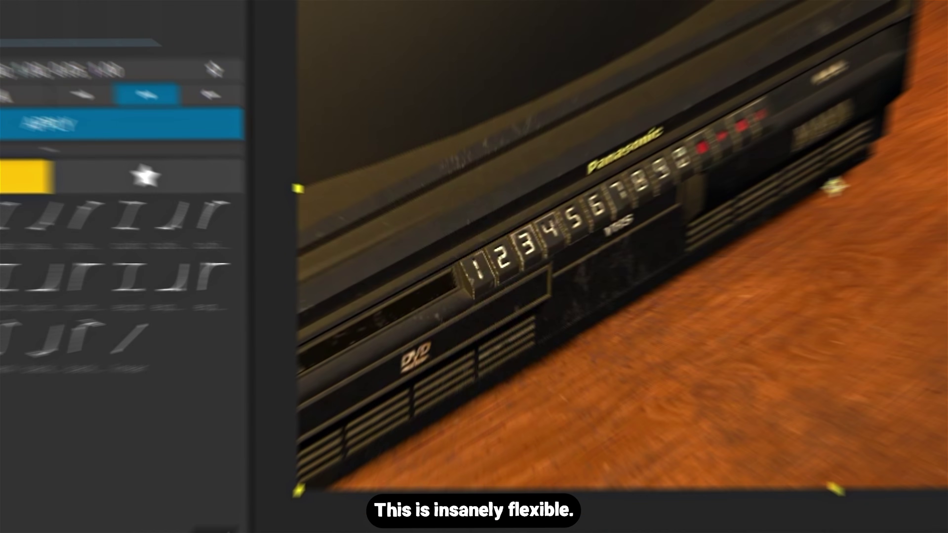
Apply Lumetri Color to Adjustment Layer 2 and place Hue/Saturation above it.
type("lume")
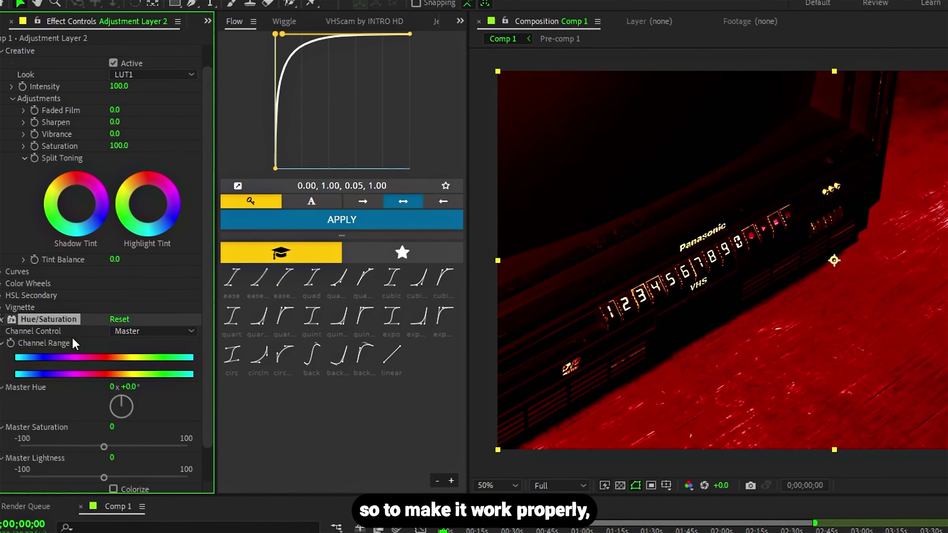
left_click_drag(48, 340, 84, 49)
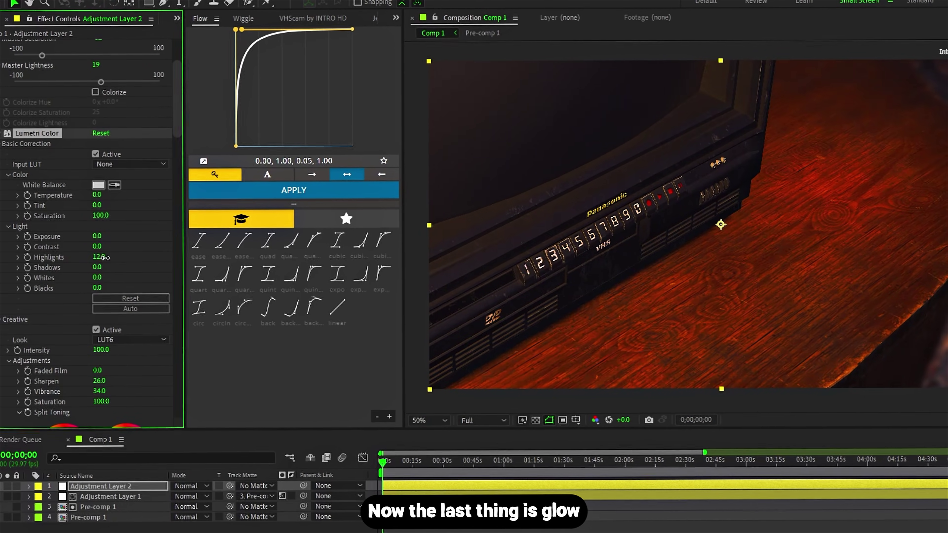
Apply Glow to the top adjustment layer with Glow Radius 251.
key("ctrl+space")
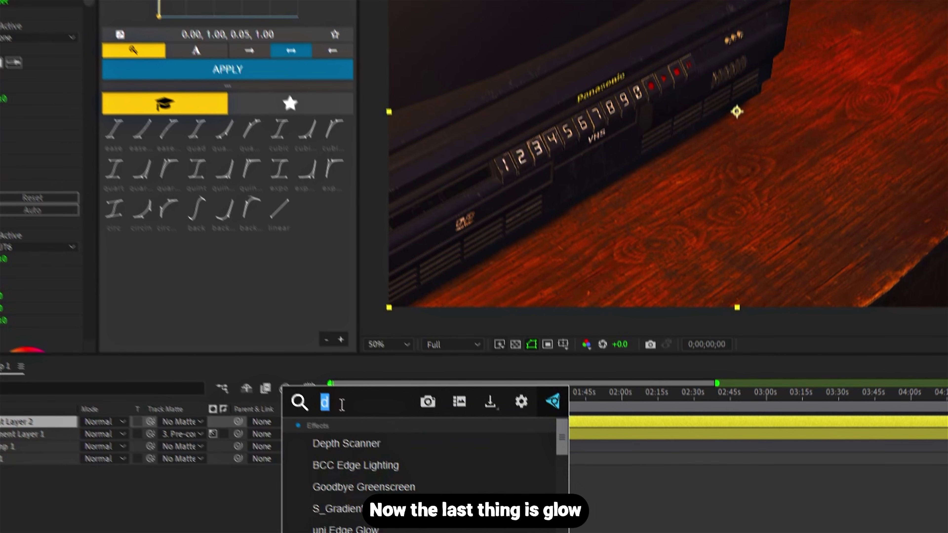
type("glo")
left_click(302, 453)
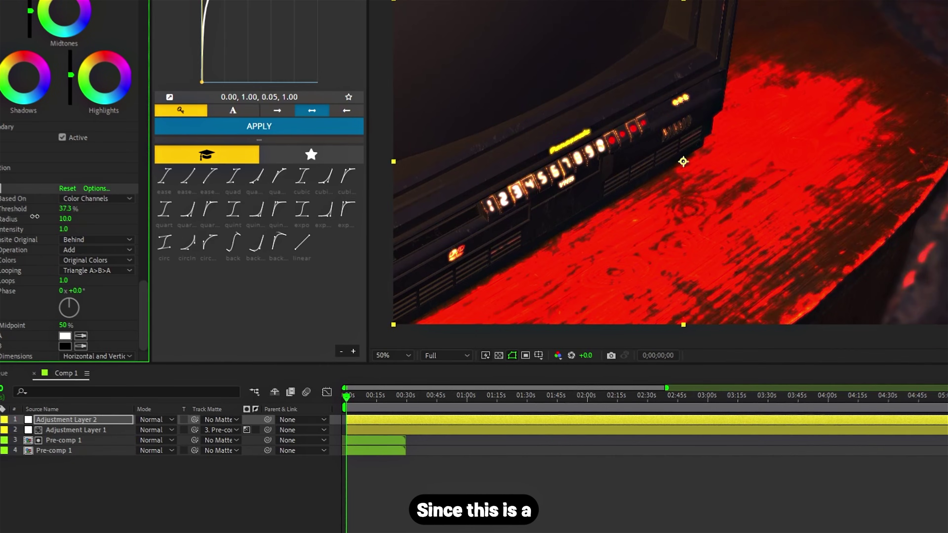
left_click_drag(34, 216, 66, 223)
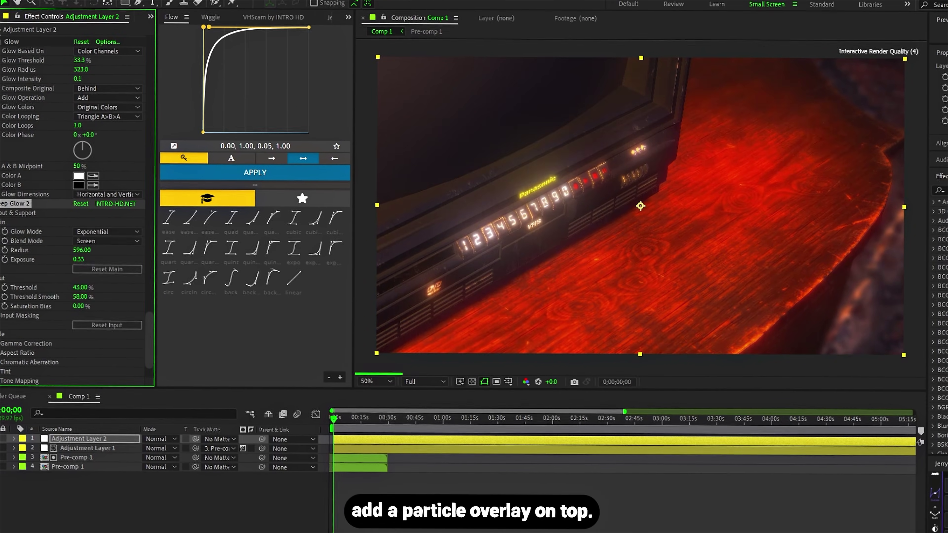
Set the 2.mp4 particle clip's blend mode to Lighten and jump to about nine seconds.
left_click(162, 453)
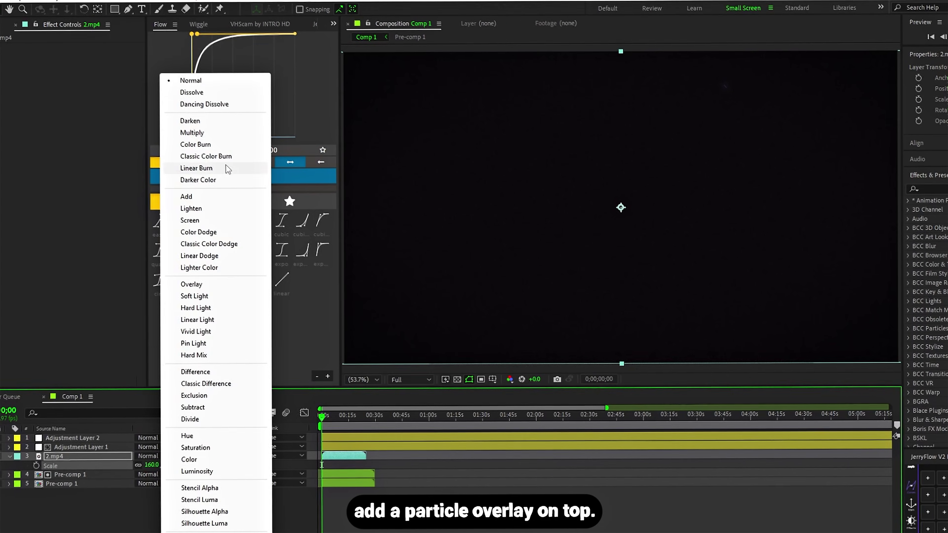
left_click(209, 208)
left_click(334, 418)
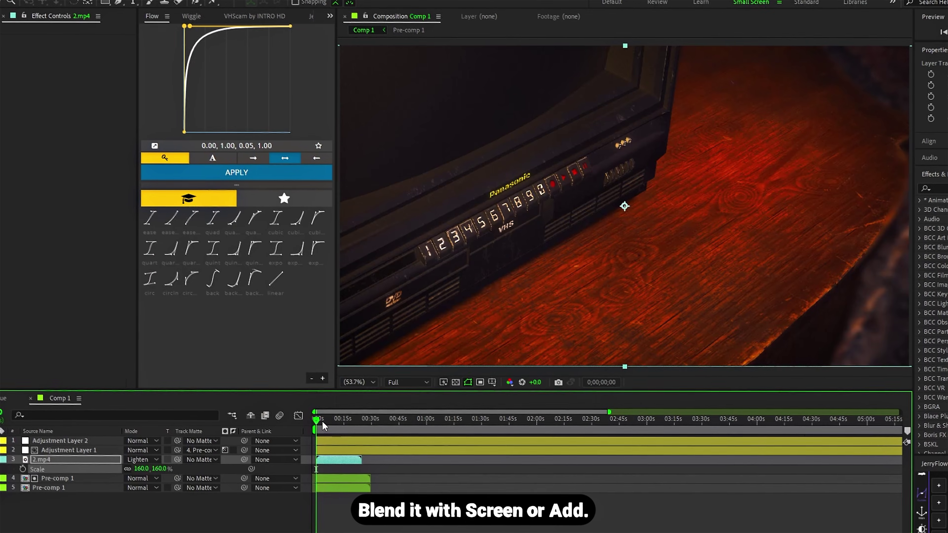